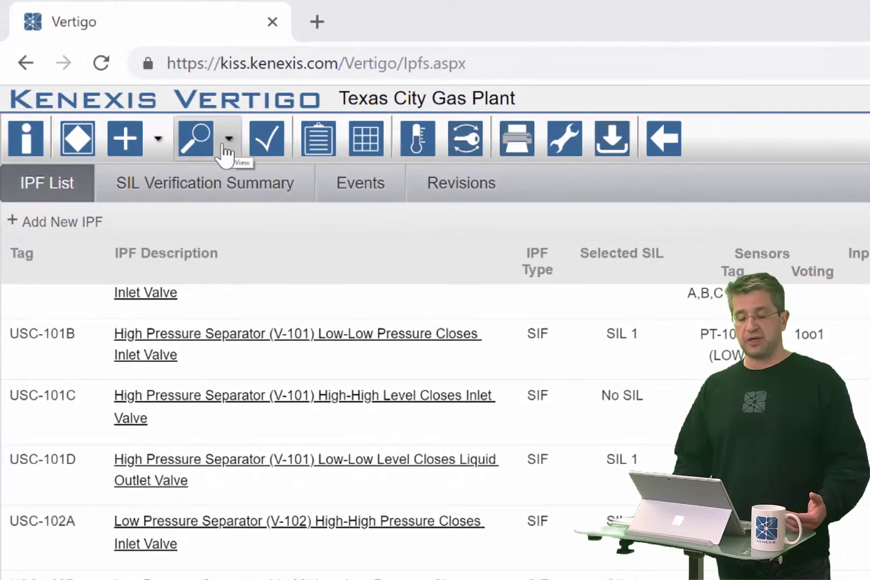
Open the list of sensors for the Texas City Gas Plant study
click(156, 145)
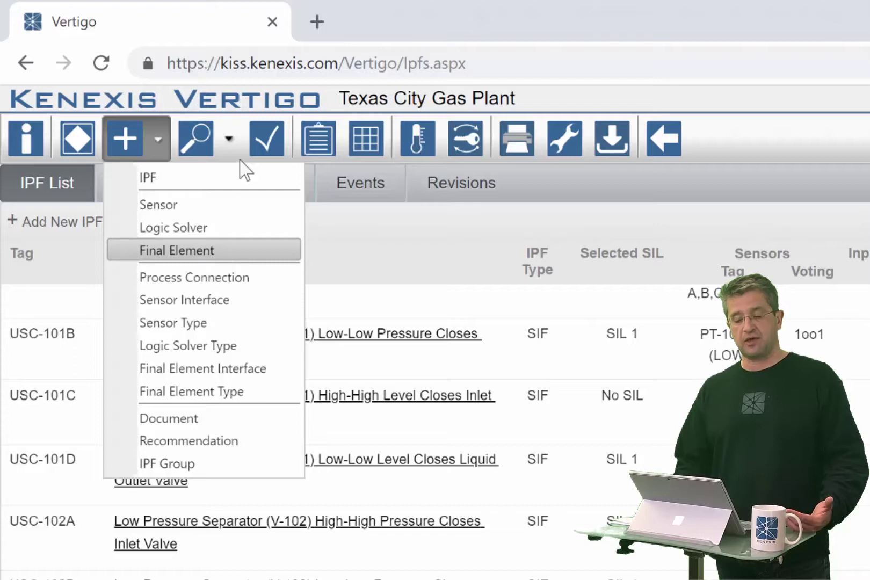
click(229, 141)
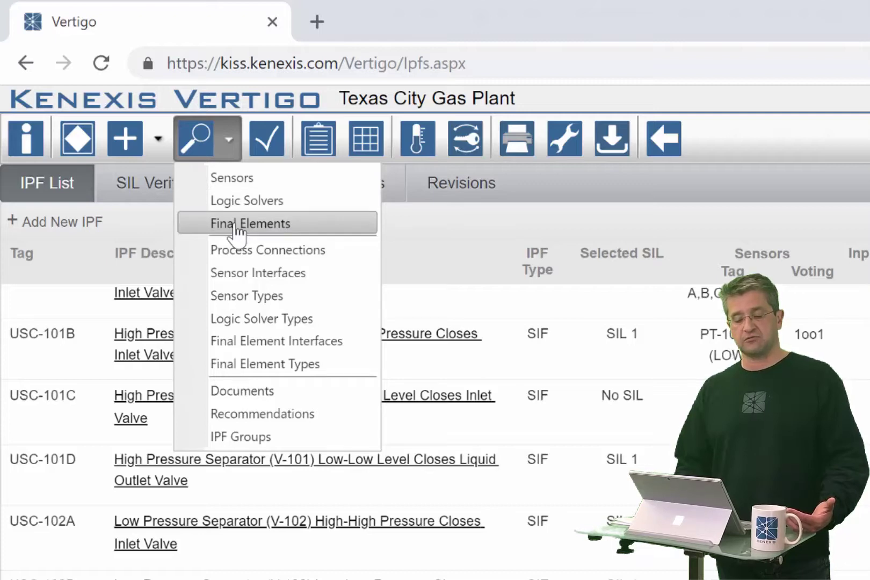
click(250, 184)
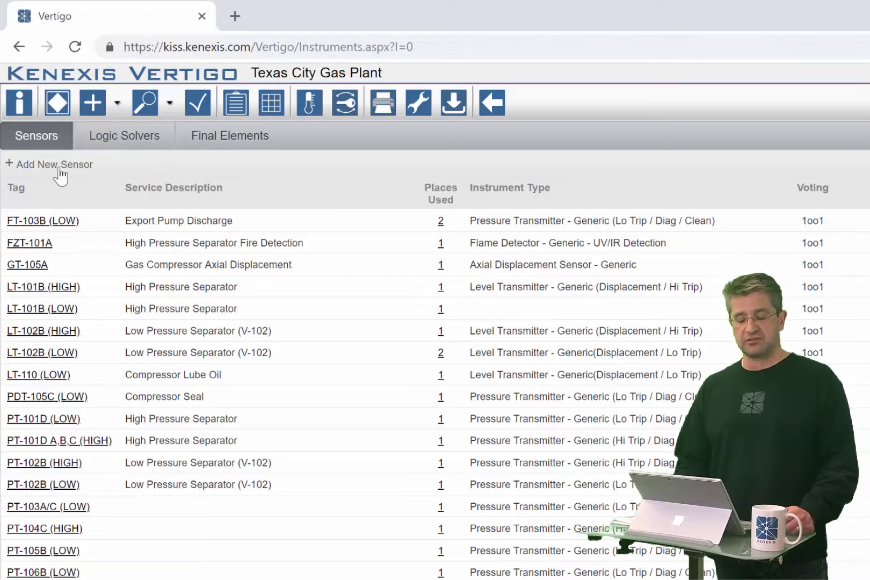
Start a new sensor and set its tag to PT-002
click(117, 108)
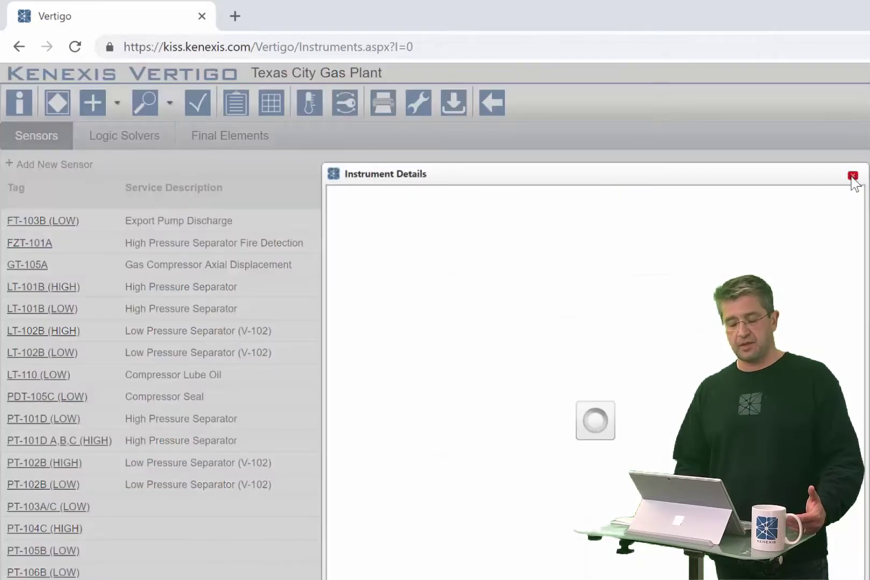
click(853, 176)
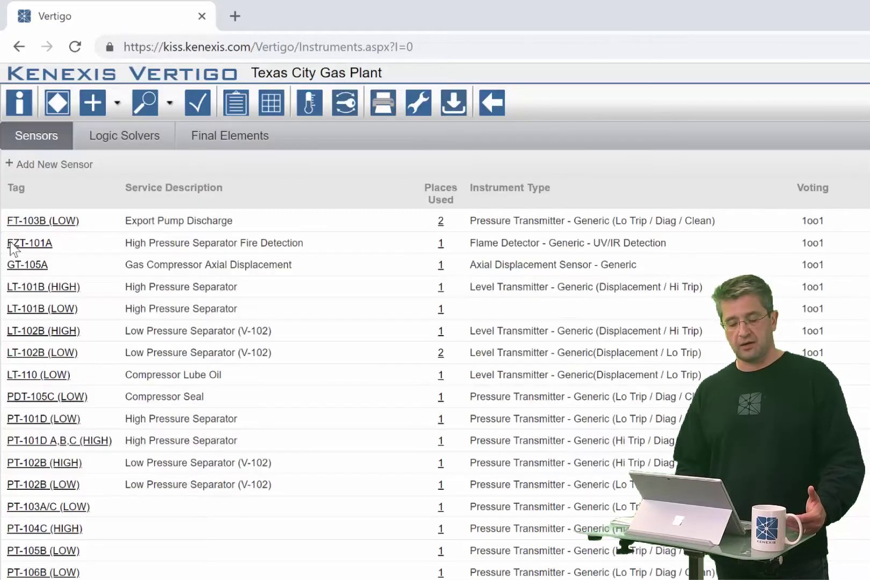
click(61, 166)
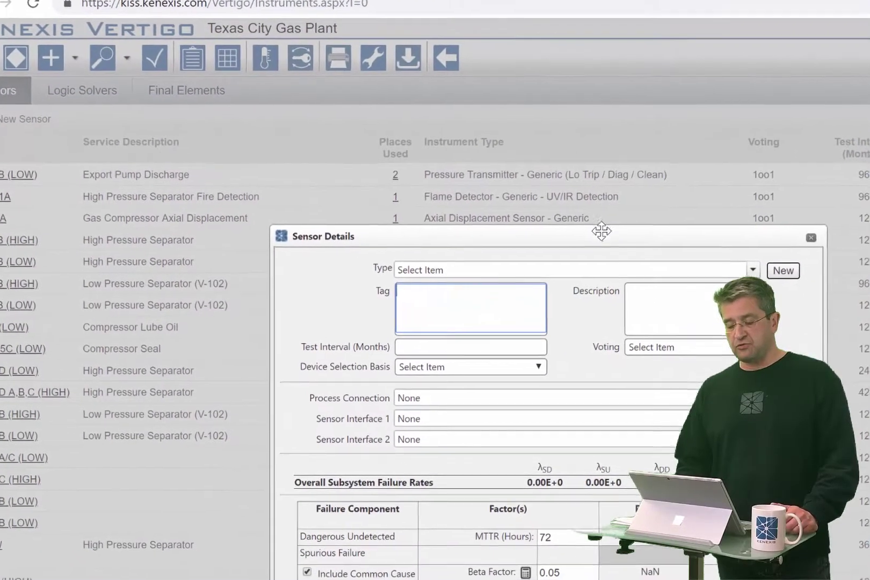
drag(601, 231, 421, 87)
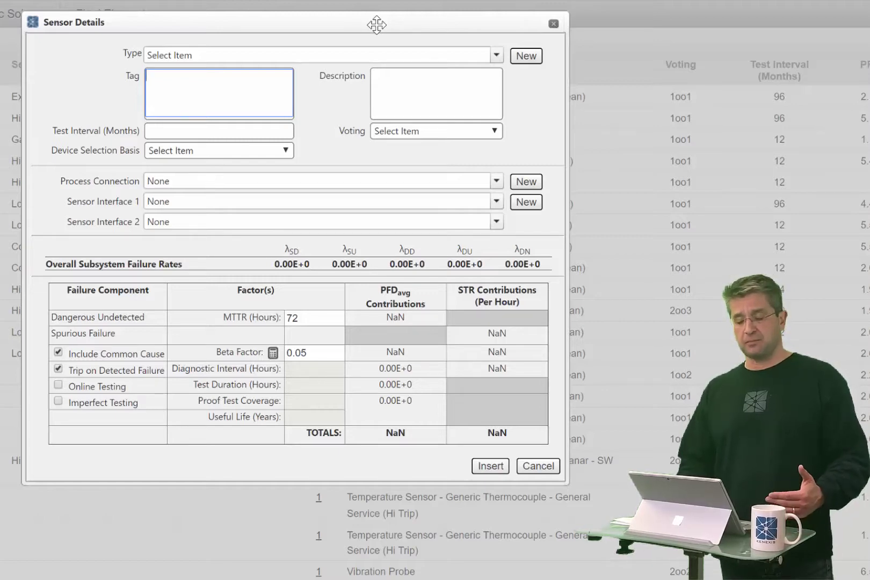
drag(377, 24, 358, 13)
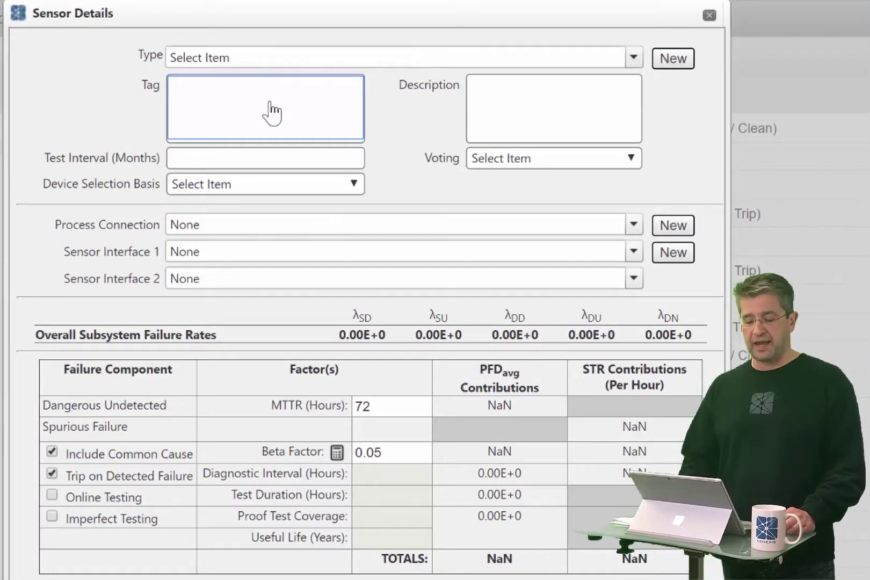
text(PT-)
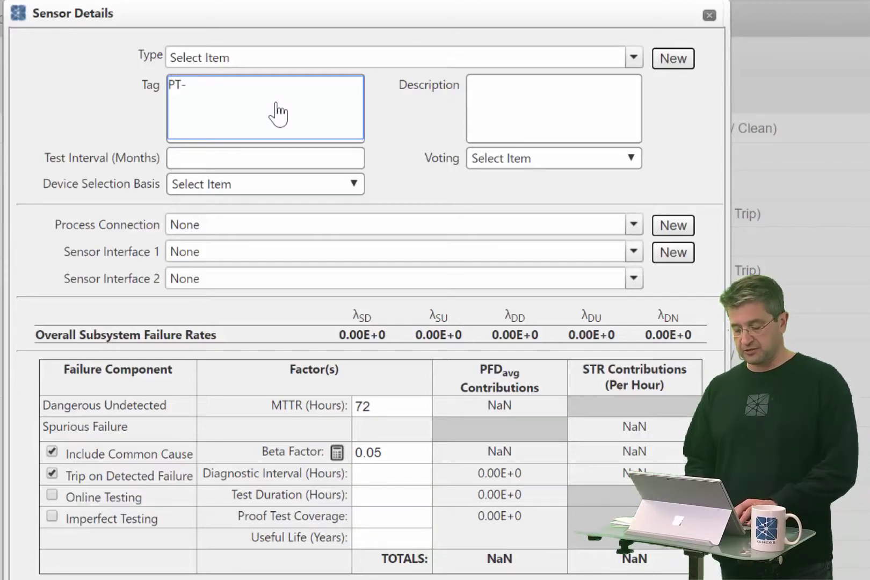
text(00)
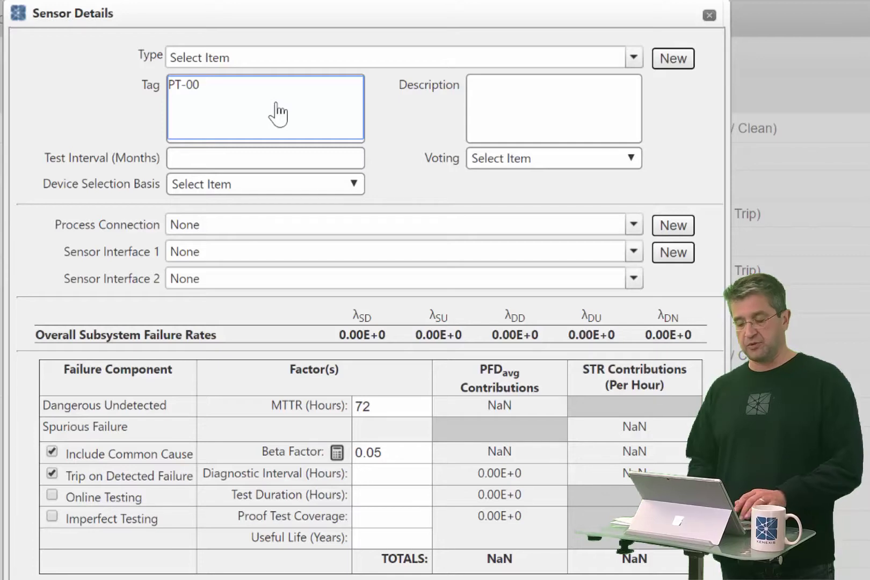
text(2)
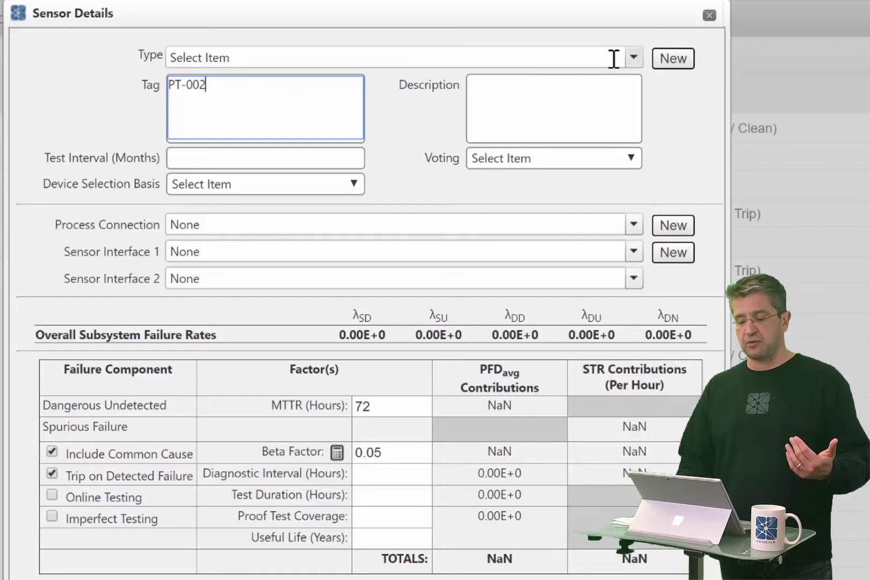
Set the sensor's type to Pressure Transmitter - Generic (Hi Trip / Diag / Clean) and its description to Low Pressure Separator (V-102)
click(633, 60)
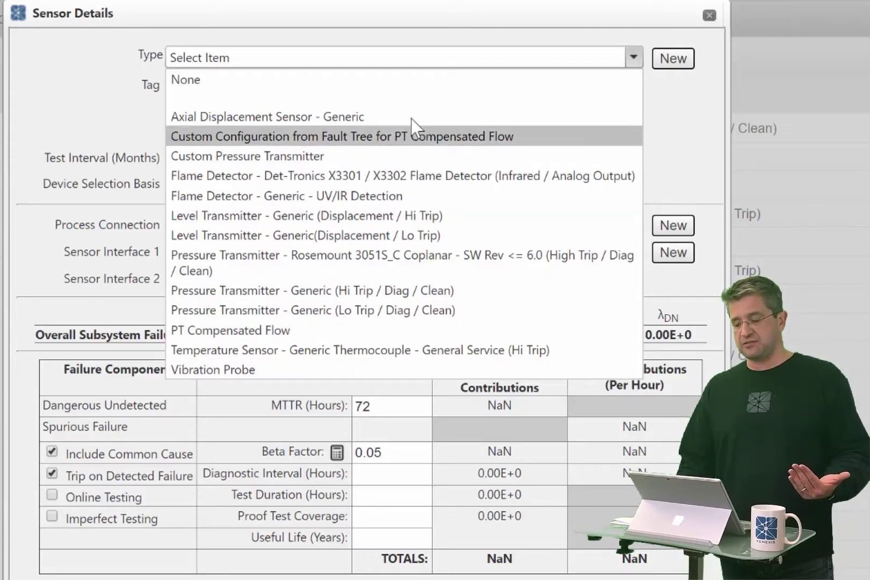
click(671, 105)
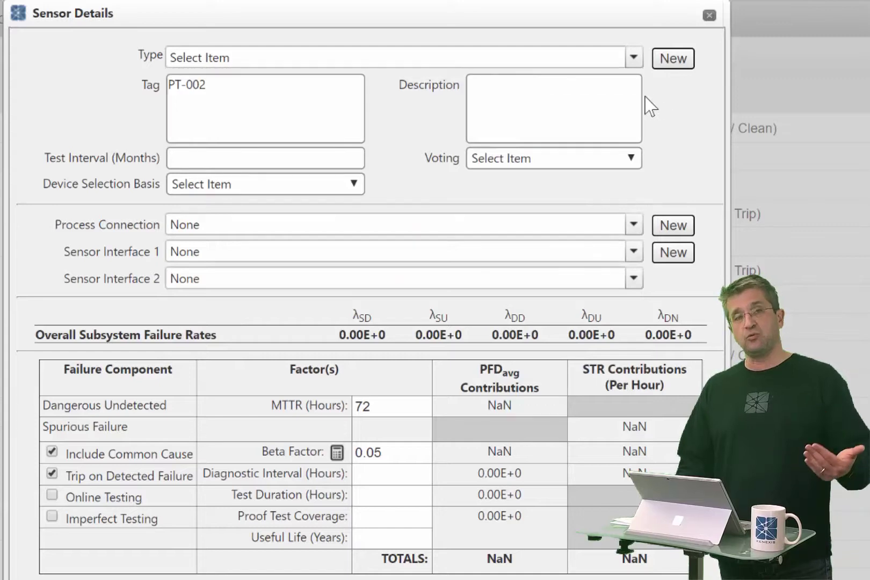
click(672, 64)
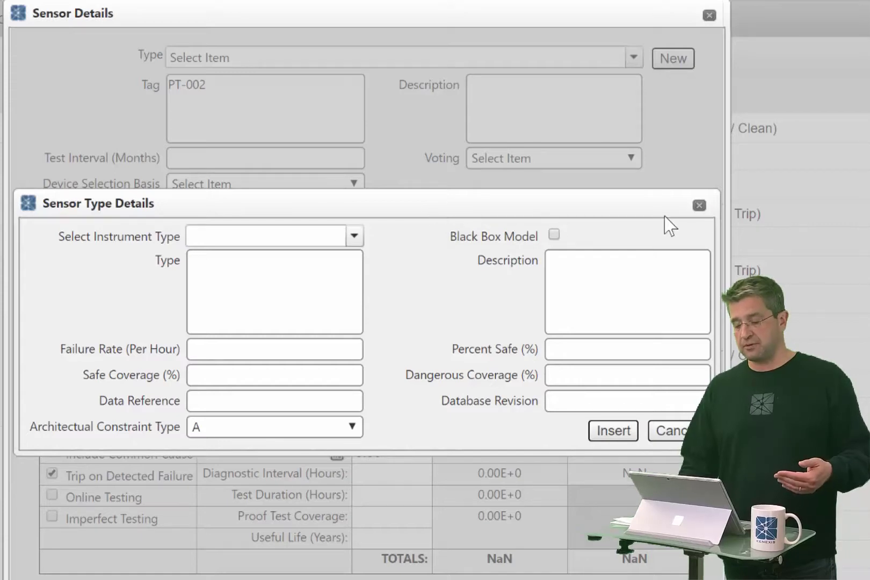
click(700, 206)
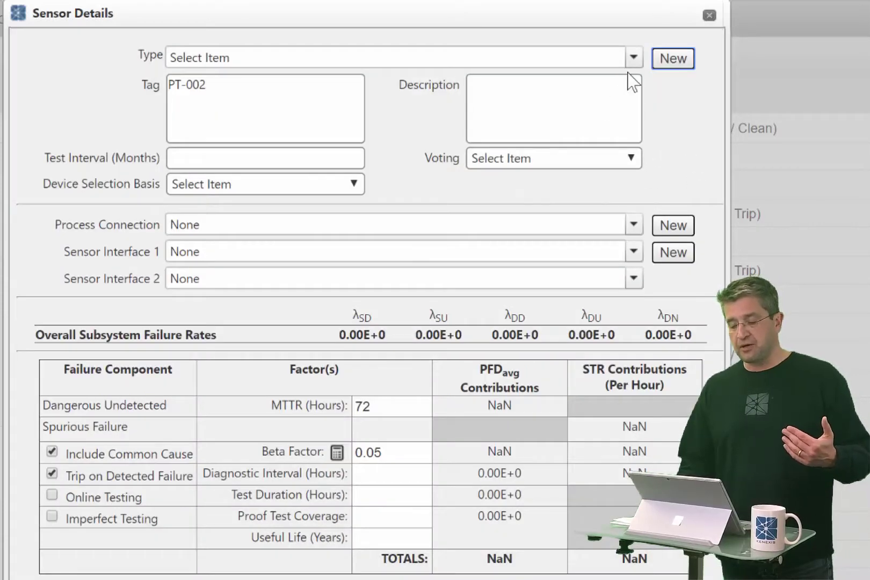
click(634, 58)
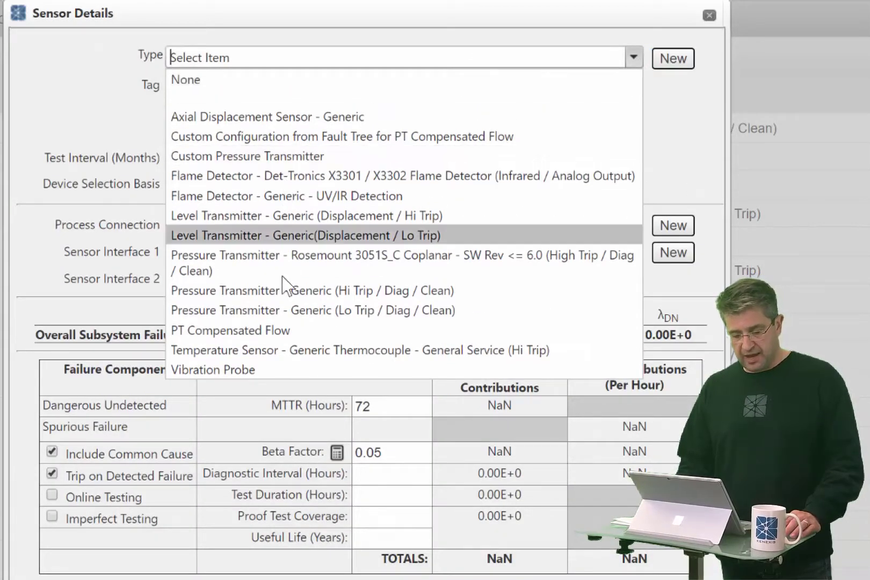
click(332, 290)
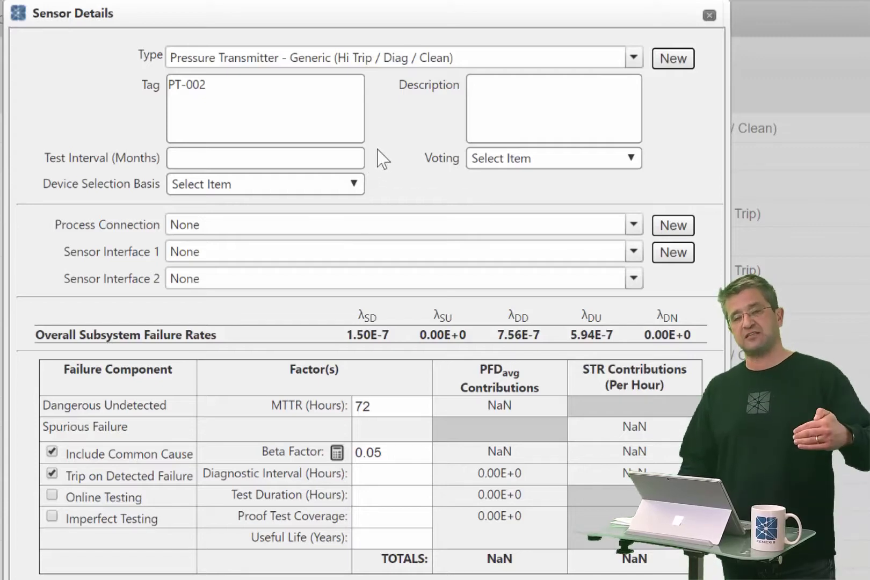
click(542, 134)
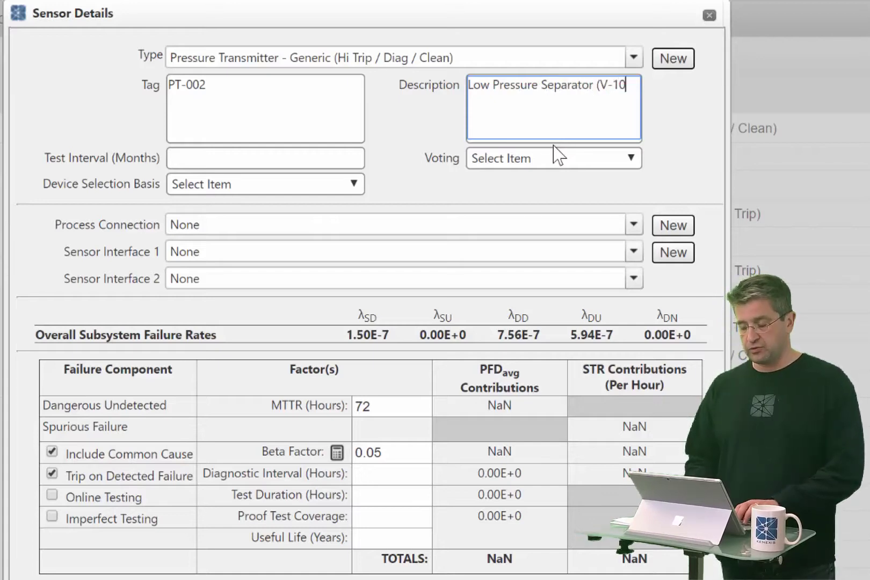
text(2))
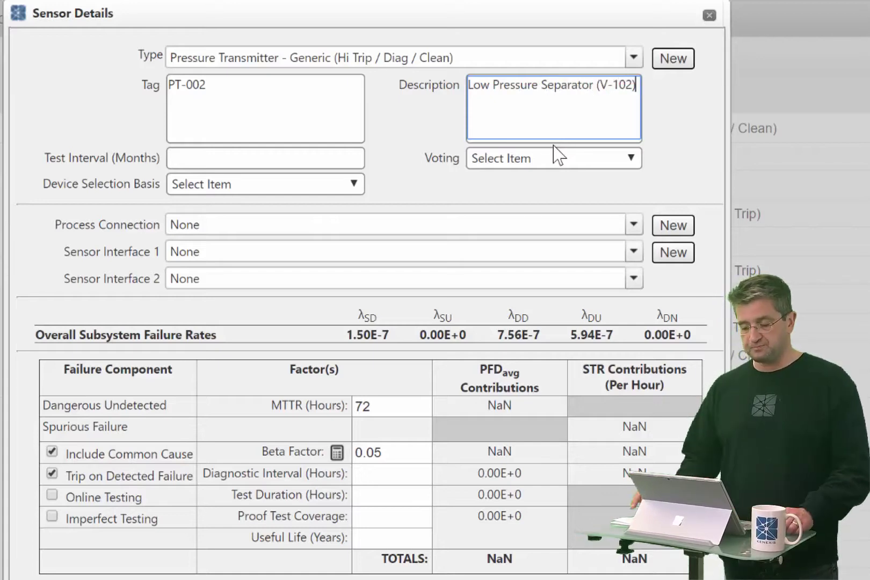
Set the sensor's test interval to 12 months and its voting to 1oo1
click(253, 162)
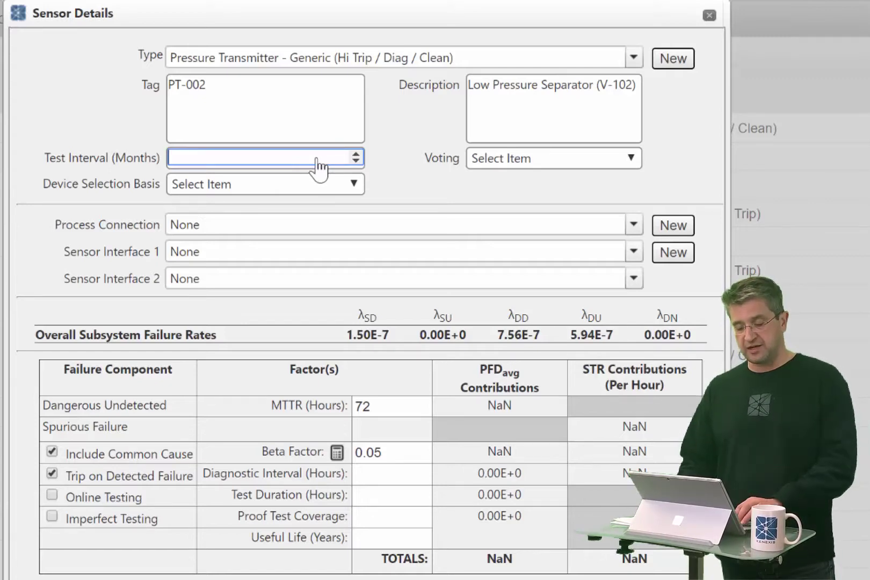
text(12)
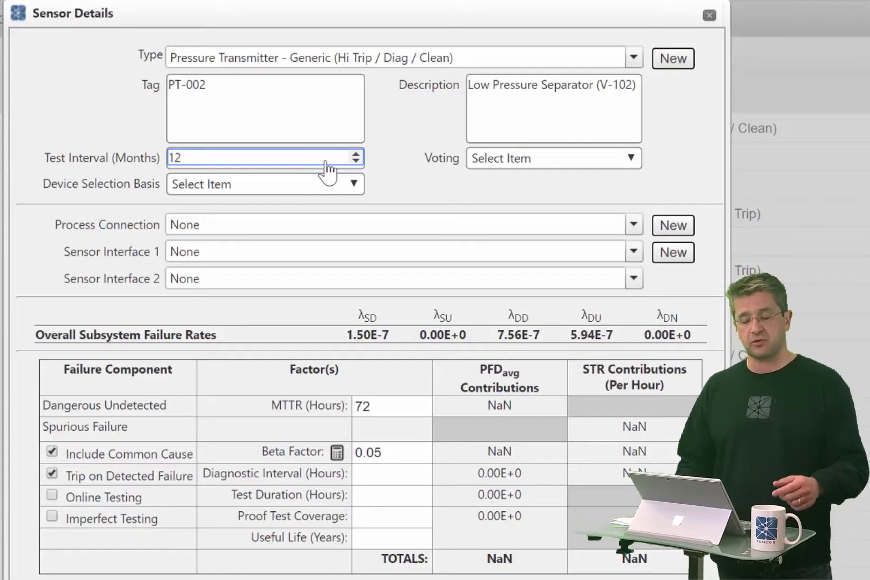
click(441, 178)
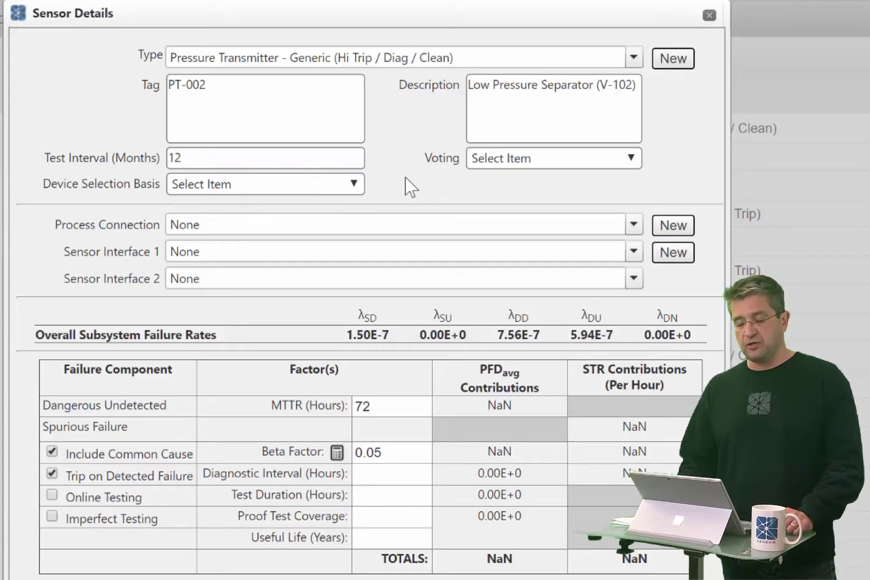
click(559, 157)
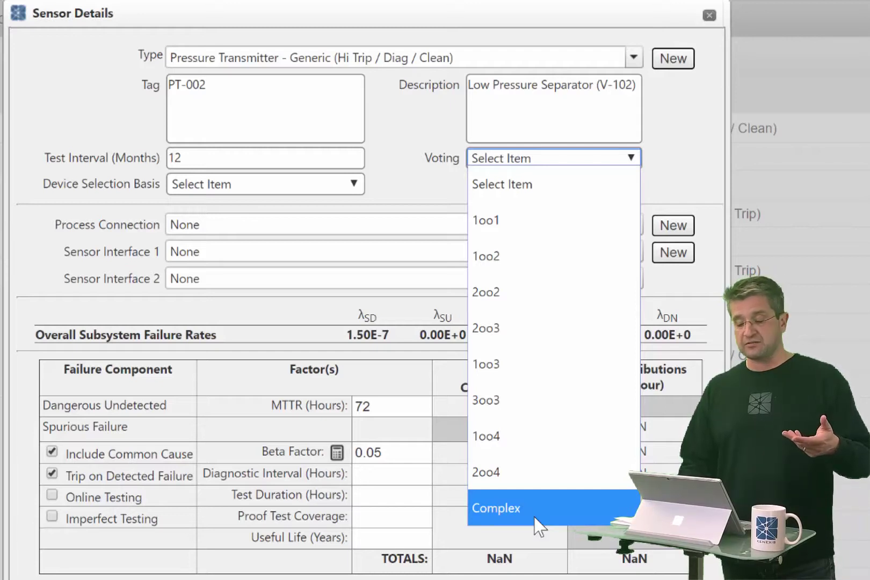
click(544, 241)
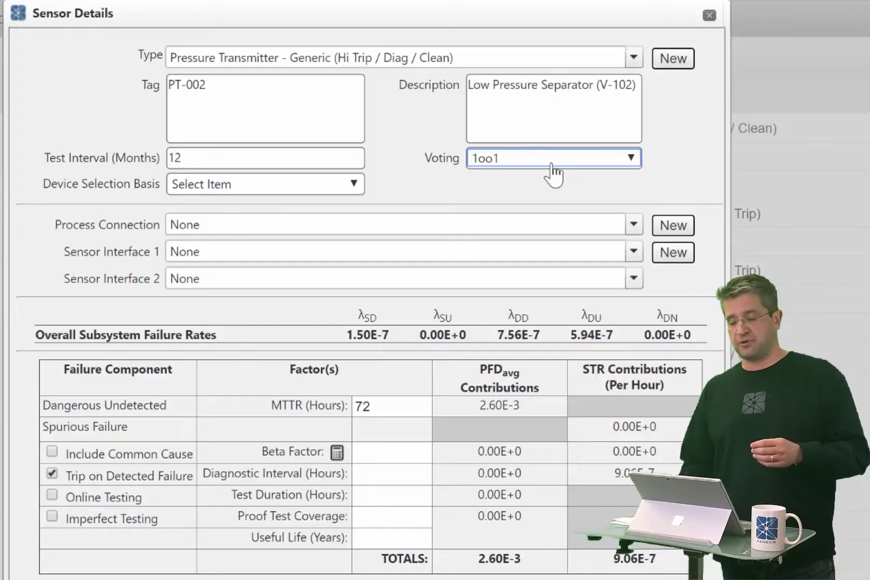
Try the PT Compensated Flow type, and restore Pressure Transmitter - Generic (Hi Trip / Diag / Clean) with 1oo1 voting
click(631, 59)
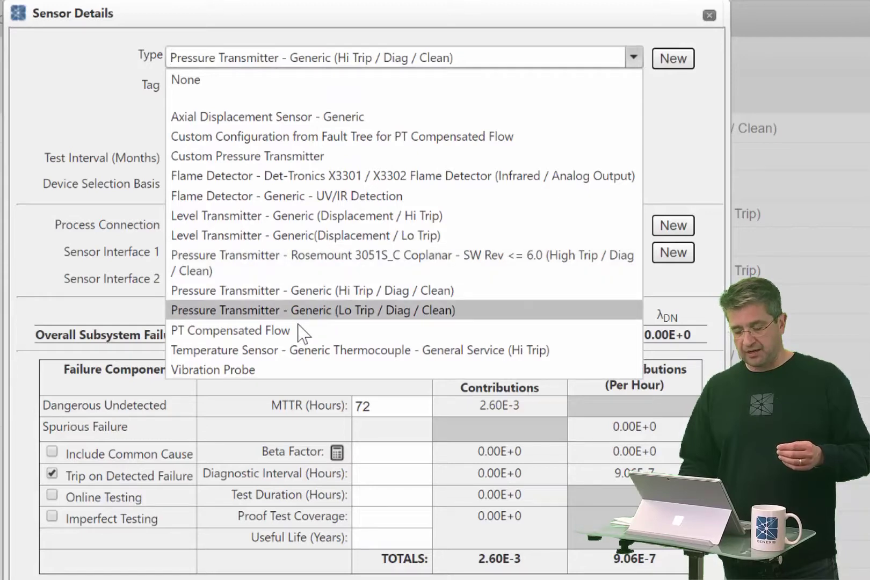
click(300, 332)
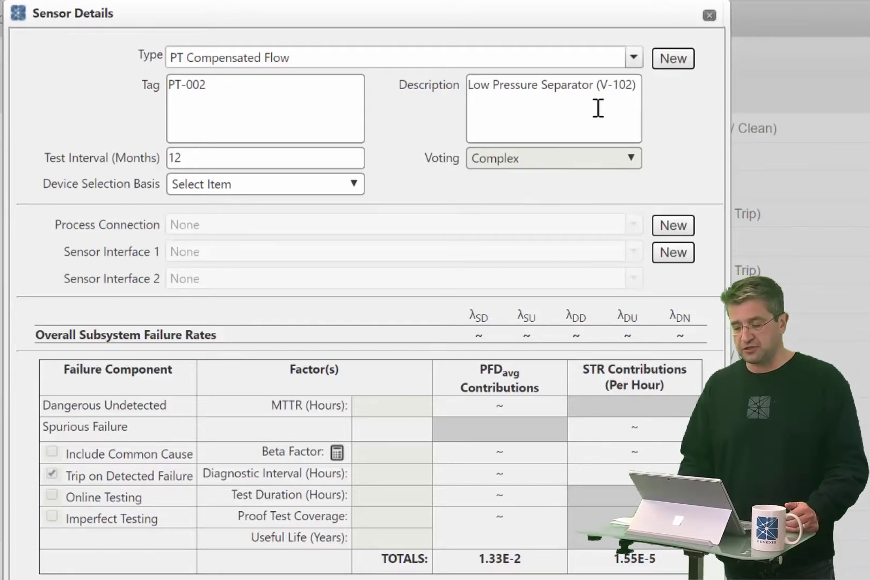
click(634, 57)
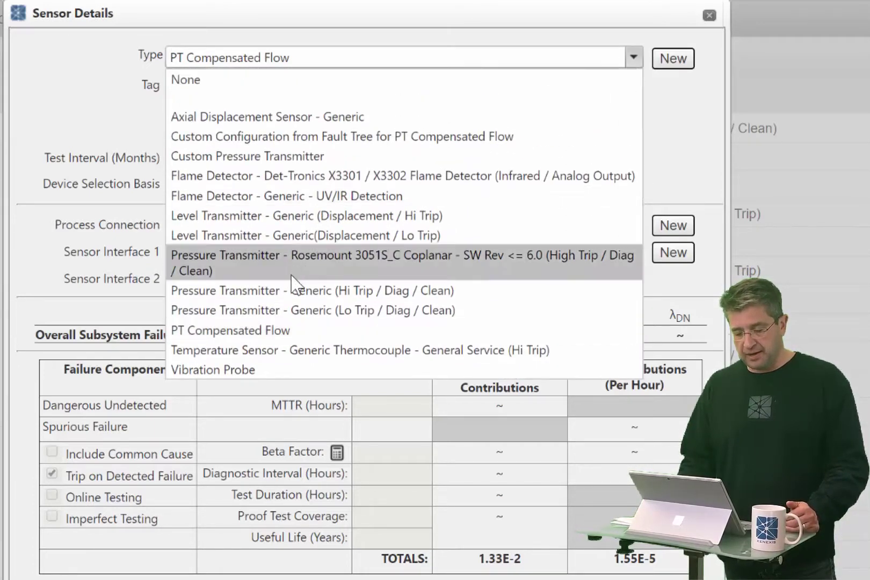
click(315, 291)
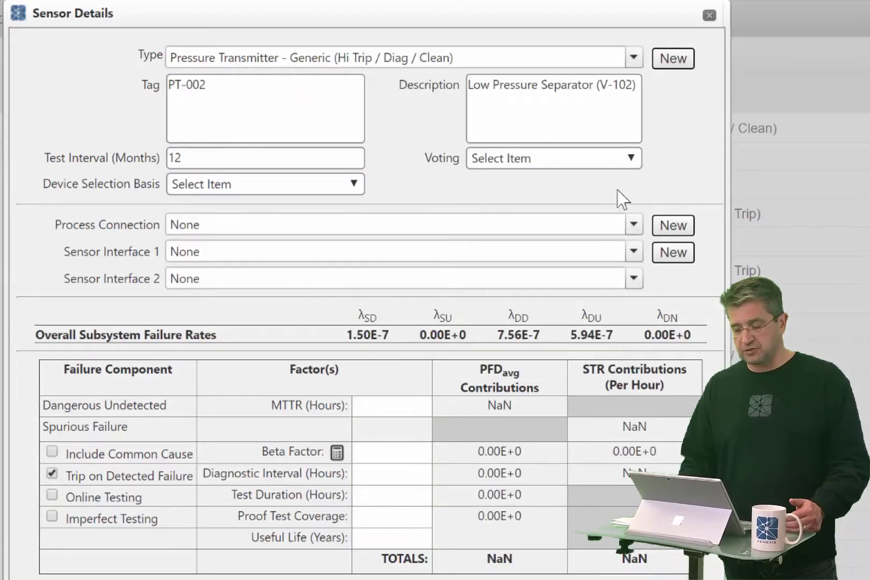
click(631, 160)
click(481, 220)
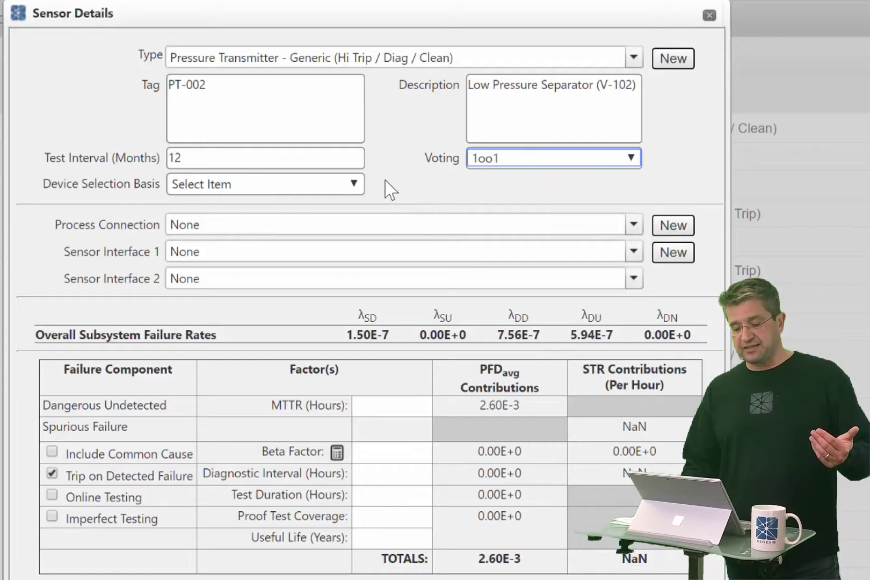
Try Prior Use and Proven In Use as the sensor's device selection basis
click(340, 186)
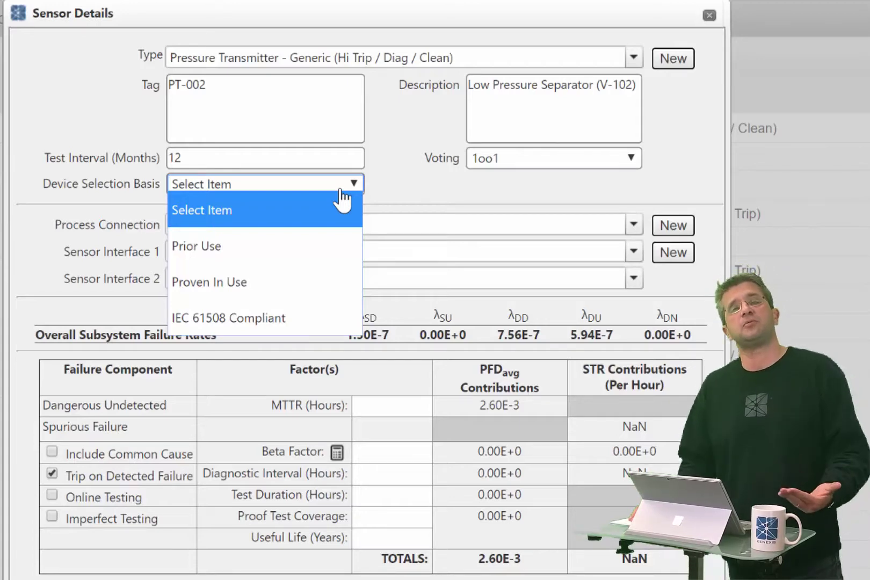
click(271, 324)
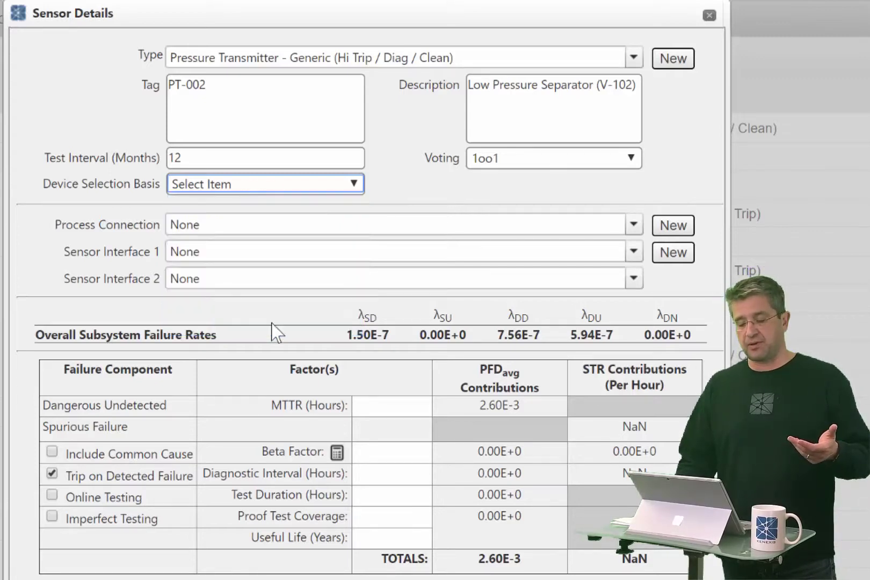
click(326, 189)
click(298, 244)
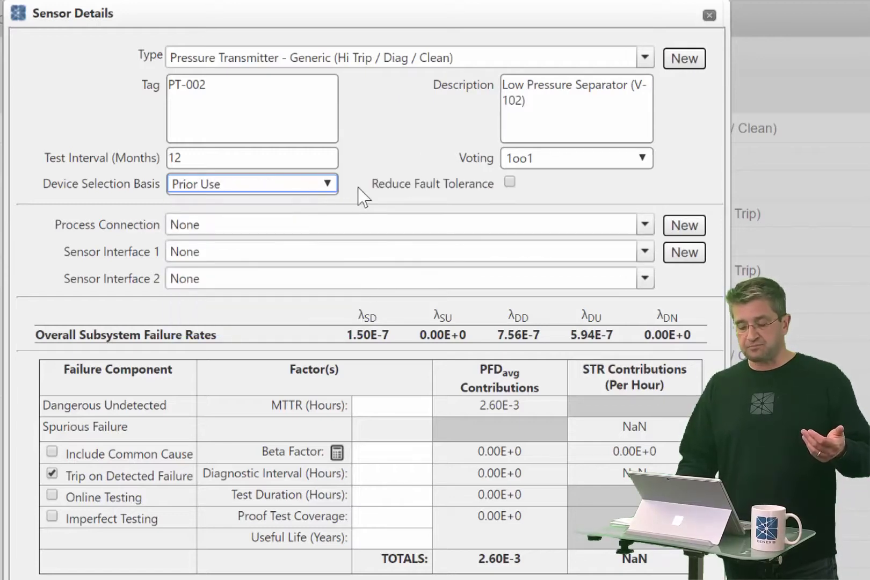
click(298, 190)
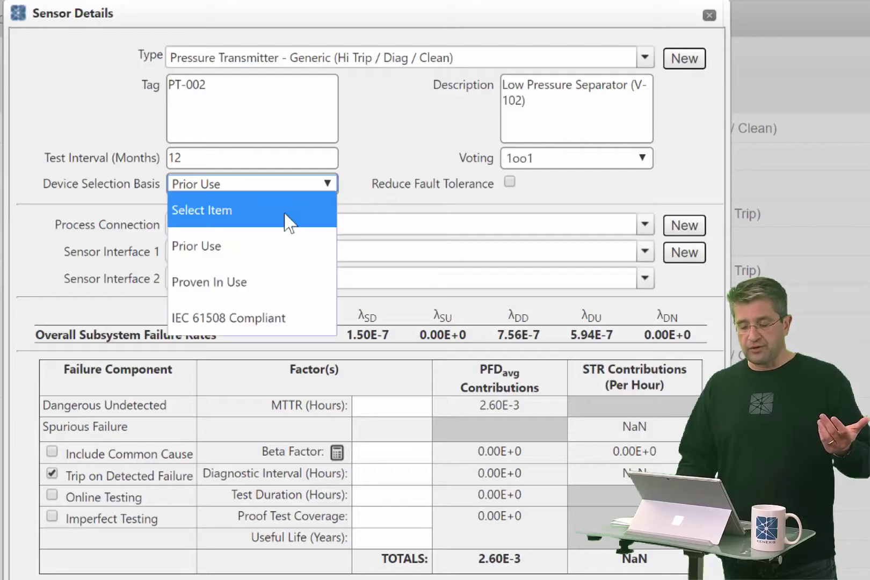
click(255, 287)
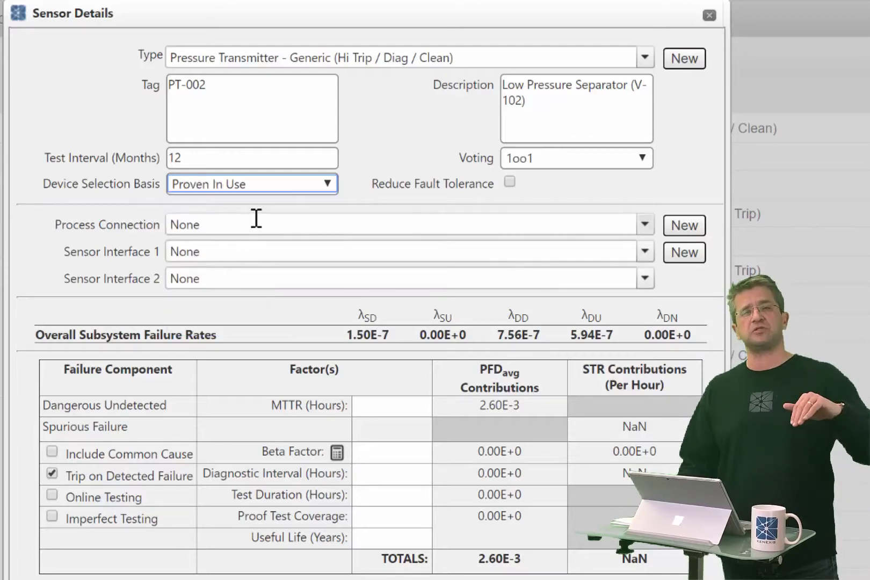
Set the sensor's device selection basis to Prior Use and enable Reduce Fault Tolerance
click(291, 188)
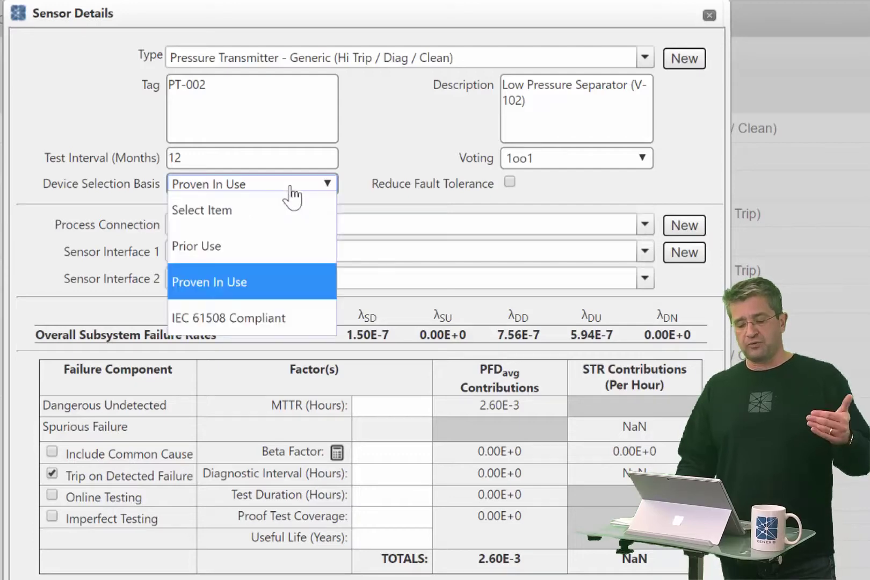
click(263, 262)
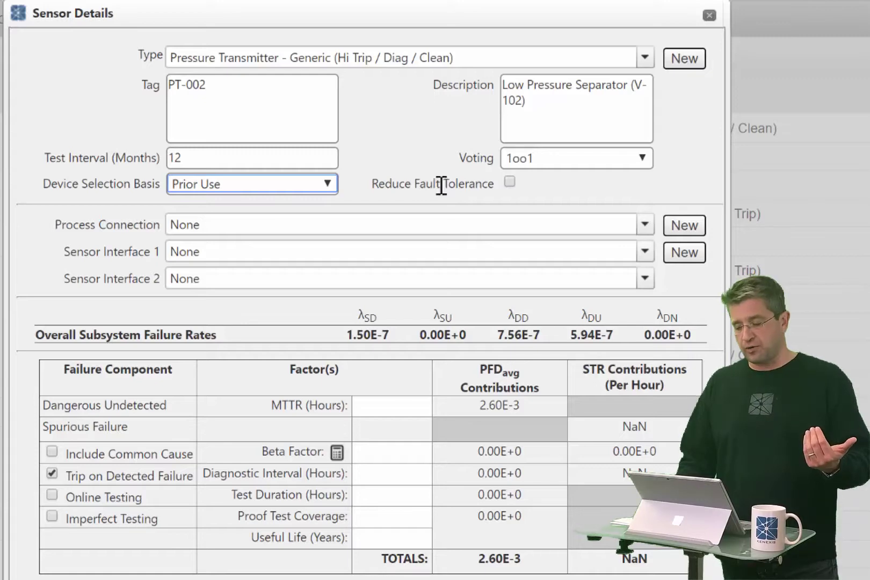
click(511, 184)
click(509, 183)
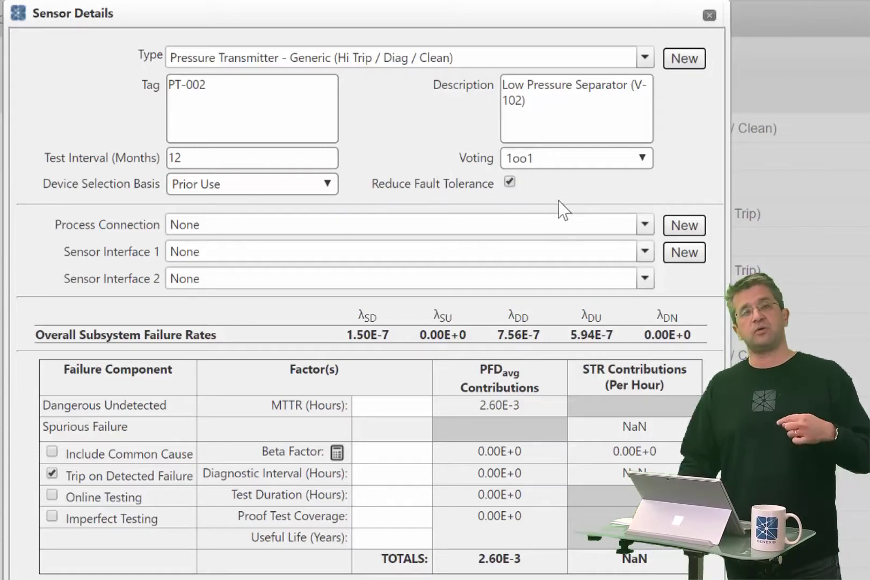
Try the device selection basis unset and as IEC 61508 Compliant, and restore Prior Use
click(328, 186)
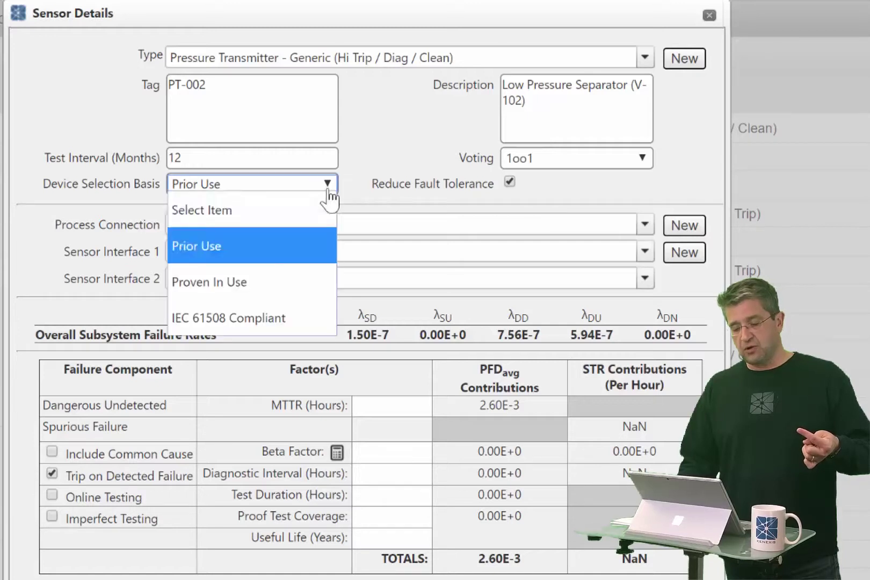
click(292, 215)
click(341, 186)
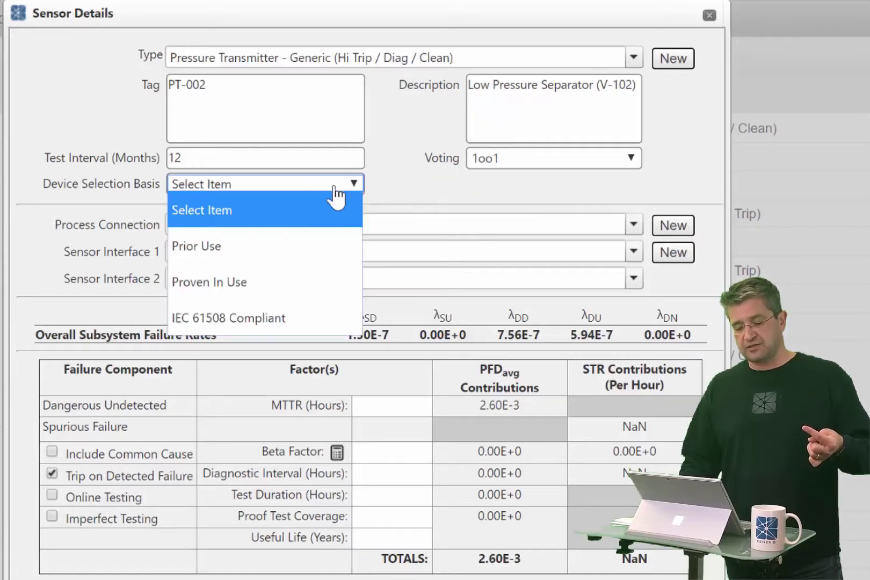
click(281, 259)
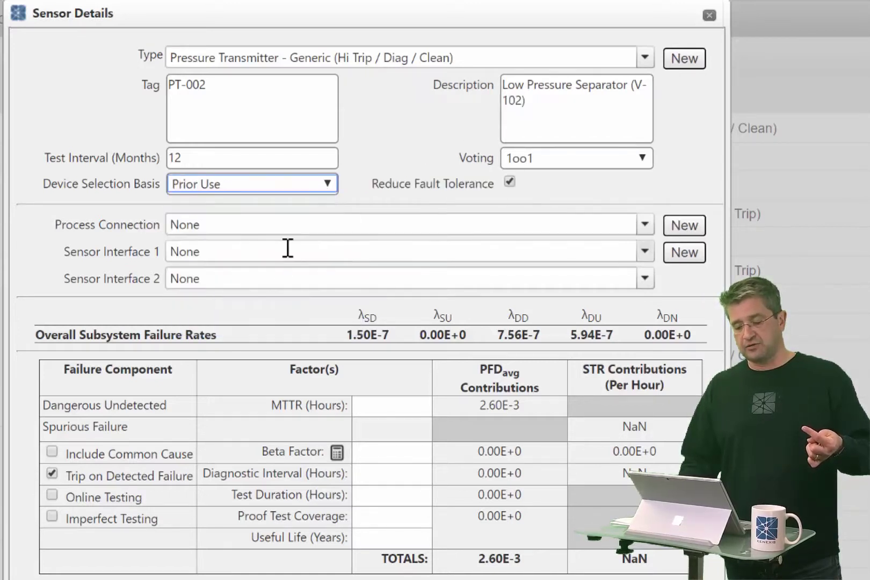
click(307, 186)
click(269, 329)
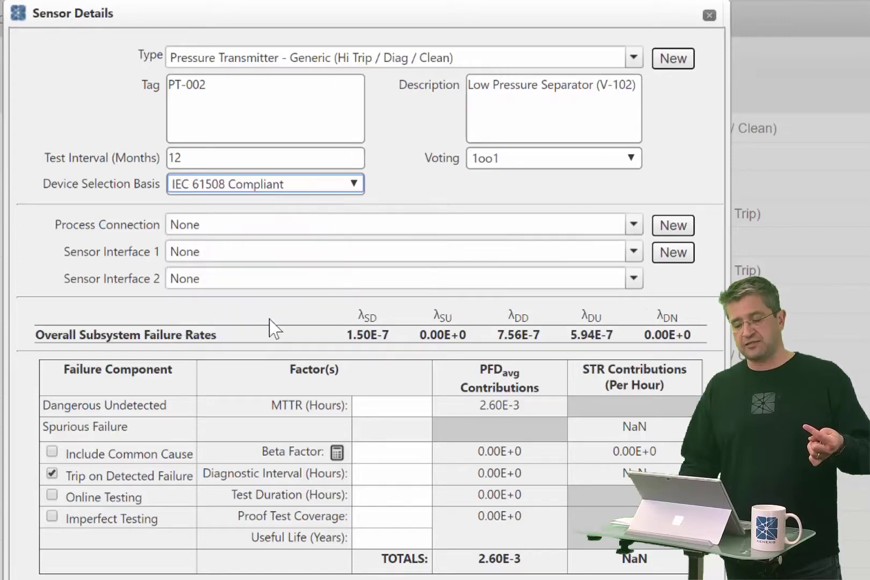
click(310, 190)
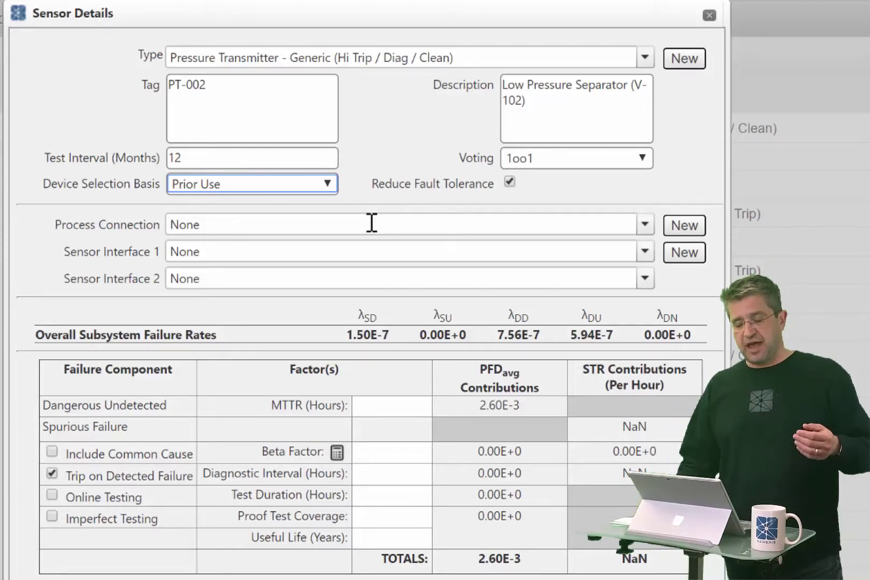
Set the sensor's process connection to Tubing - Generic (Clean Service)
click(314, 226)
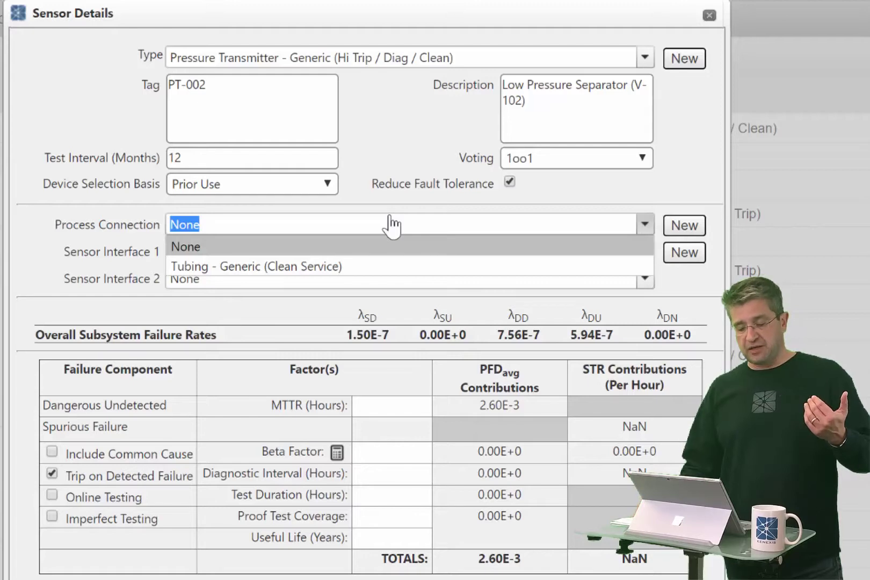
click(368, 266)
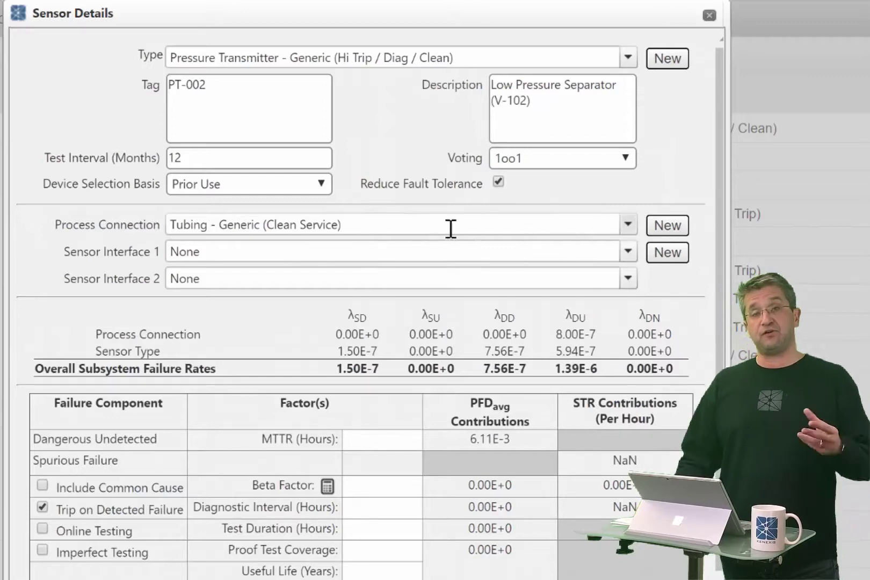
Look through the instrument types offered for a new process connection, and close its details without inserting one
click(667, 225)
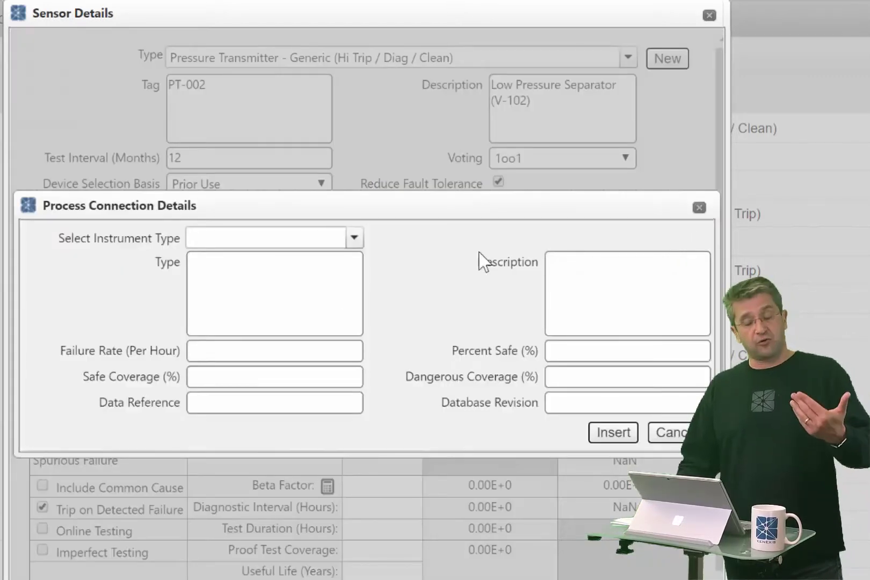
click(355, 239)
scroll(290, 376, down, 3)
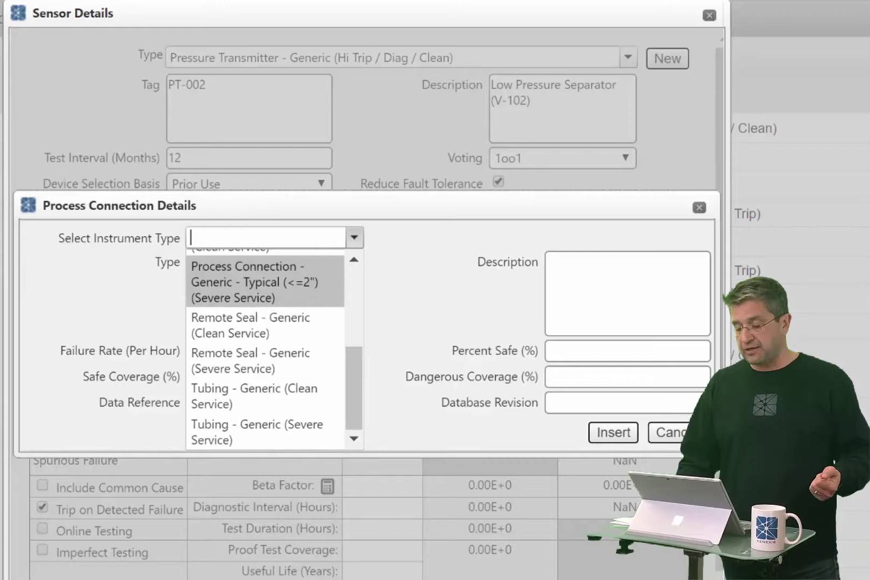
click(666, 433)
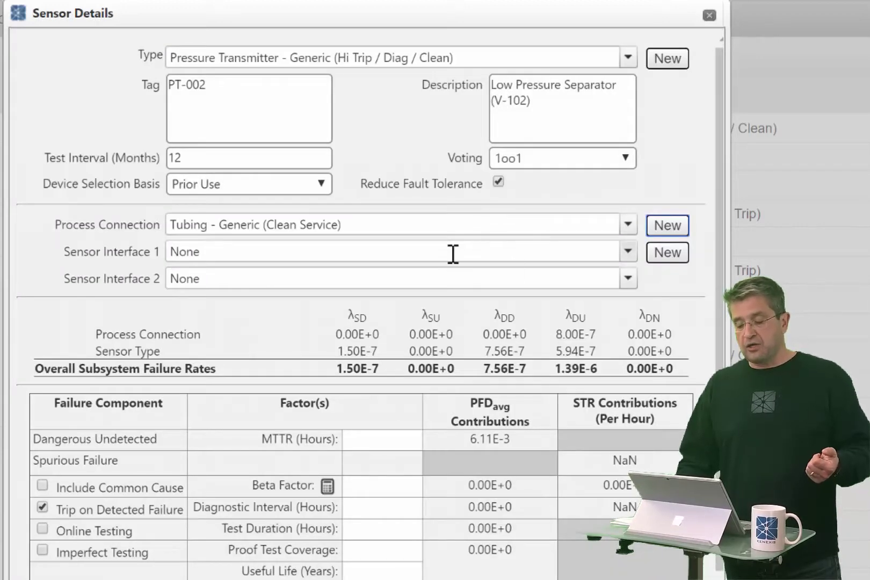